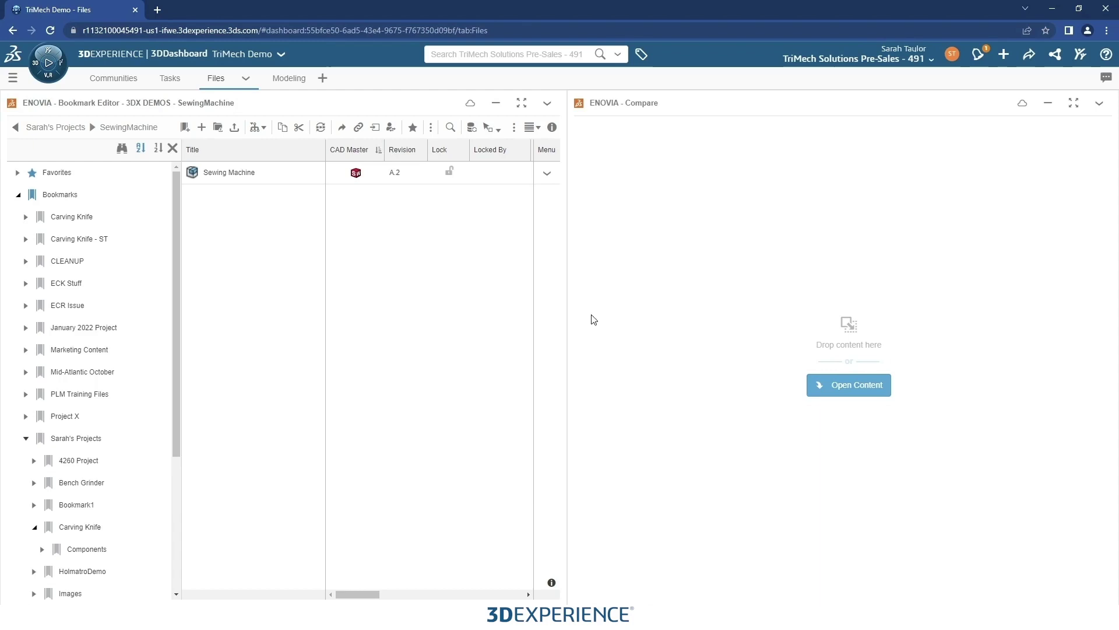
Load the Sewing Machine assembly at revision A.2 into ENOVIA Compare
click(641, 110)
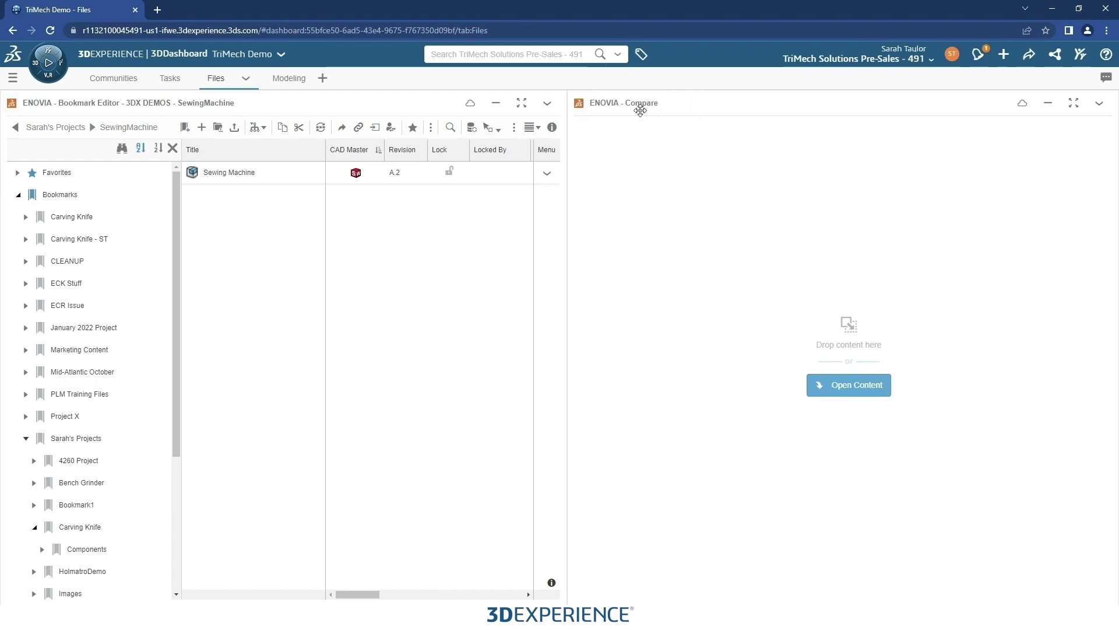
click(85, 102)
click(853, 349)
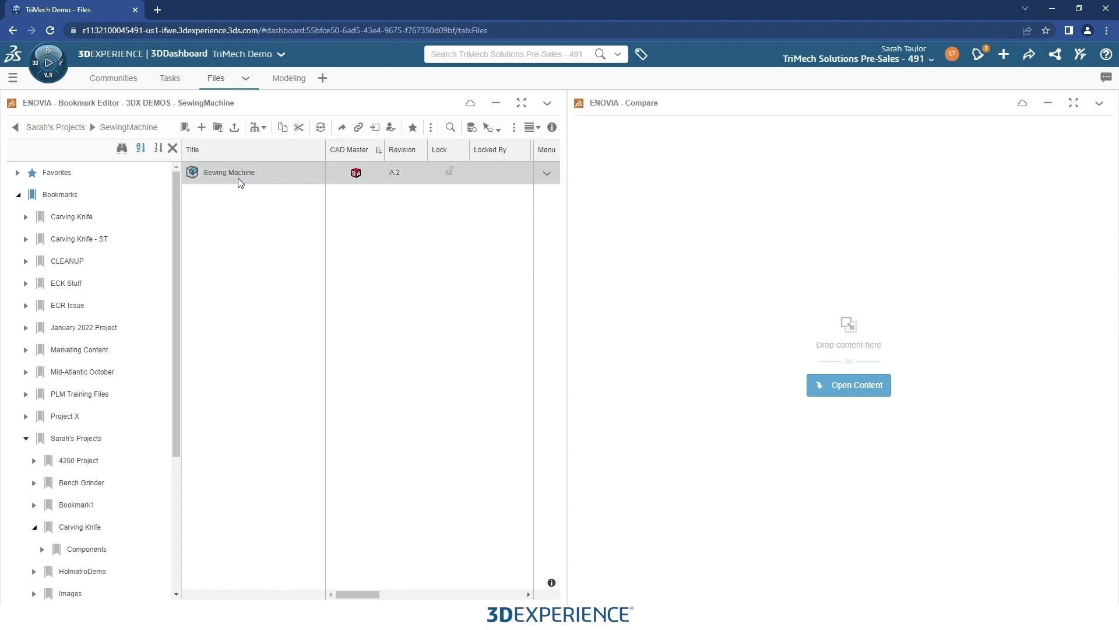
click(399, 180)
drag(240, 173, 808, 259)
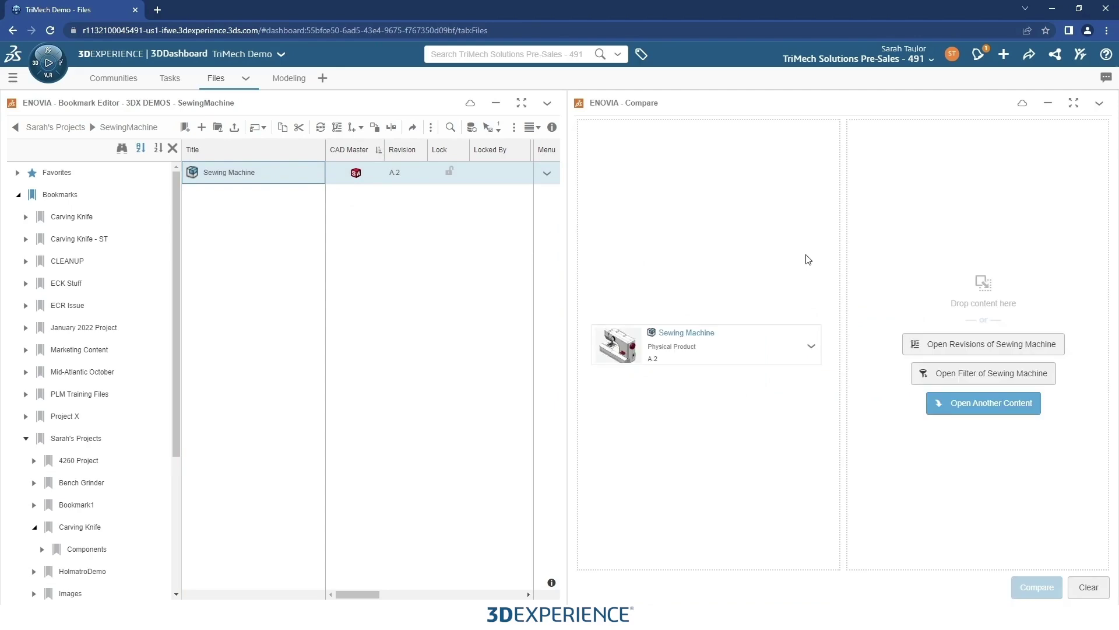
Add Sewing Machine revision A.1 from its revisions list as the second item
click(969, 351)
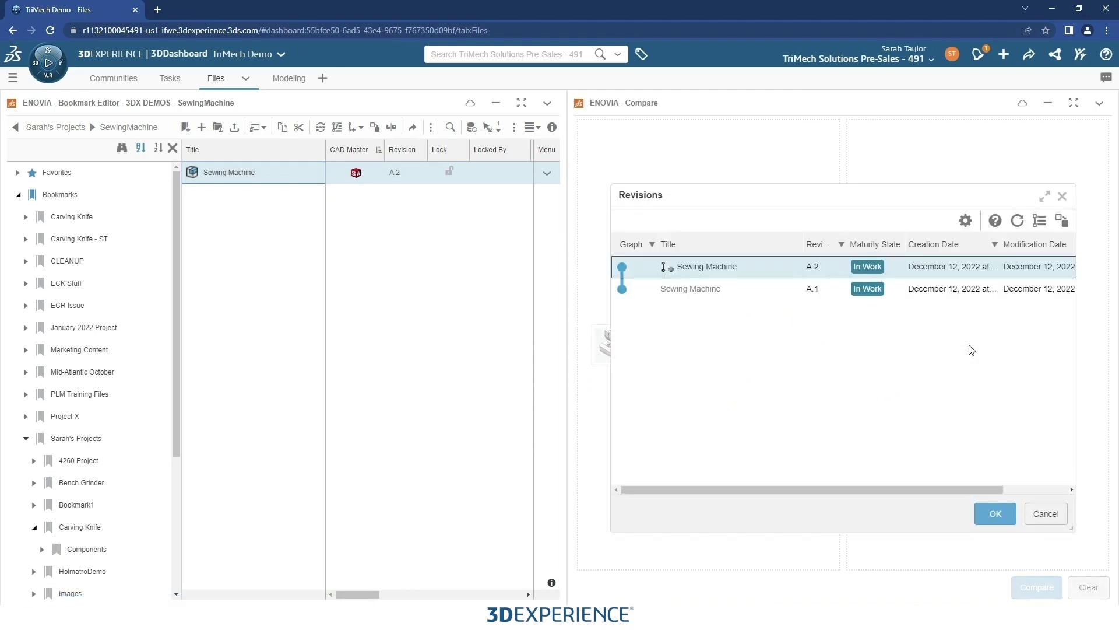
click(739, 291)
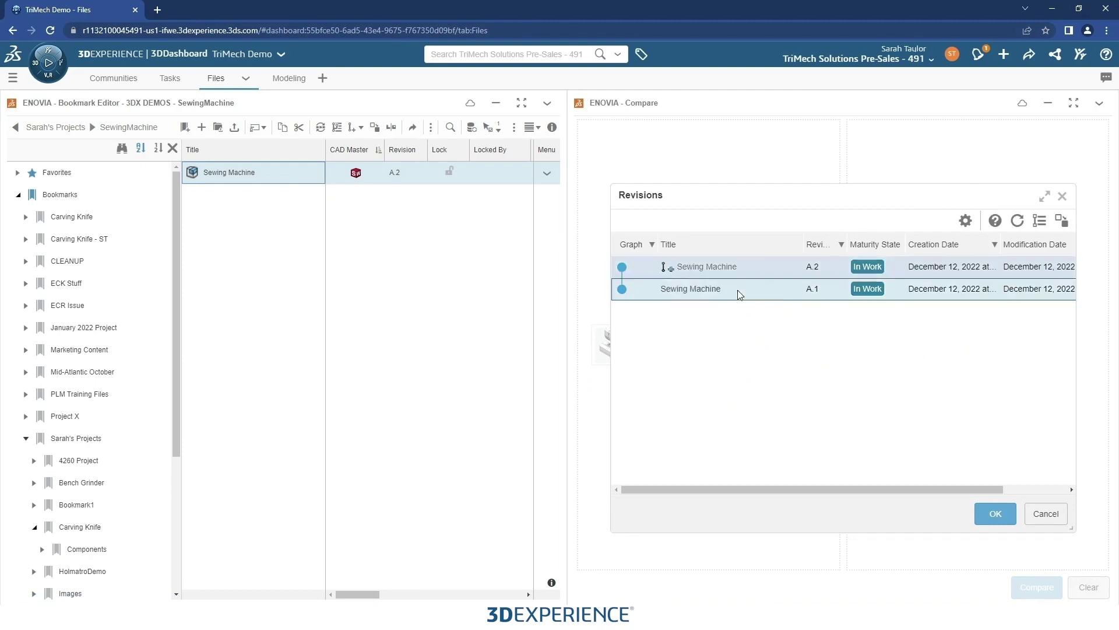
click(995, 513)
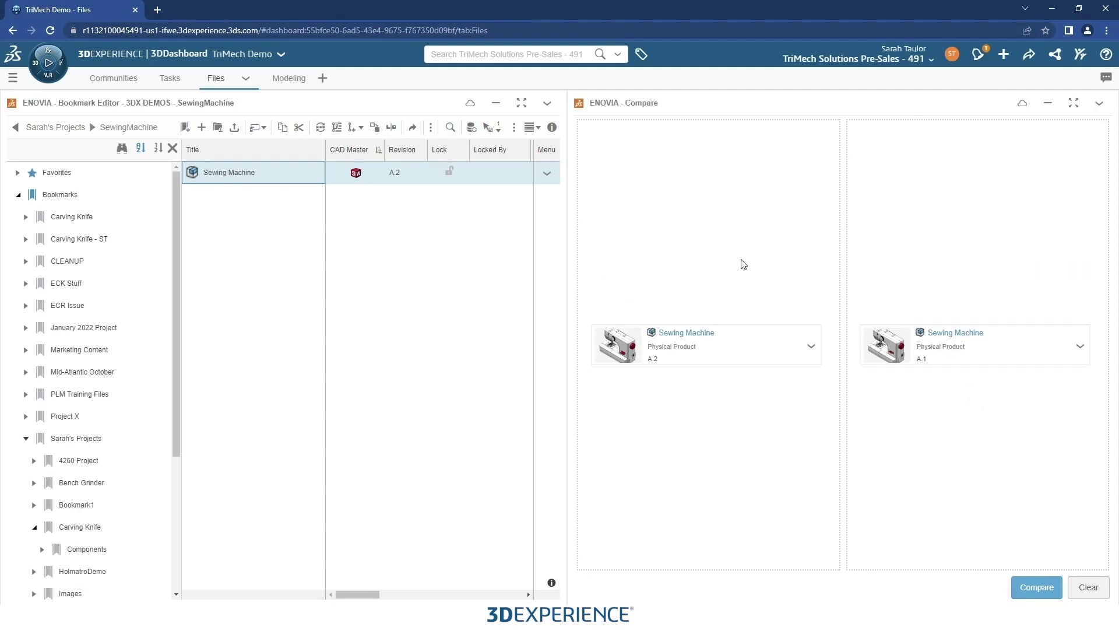
Maximize Compare and run A.2 against A.1, orbiting the model toward its handwheel end
double_click(680, 103)
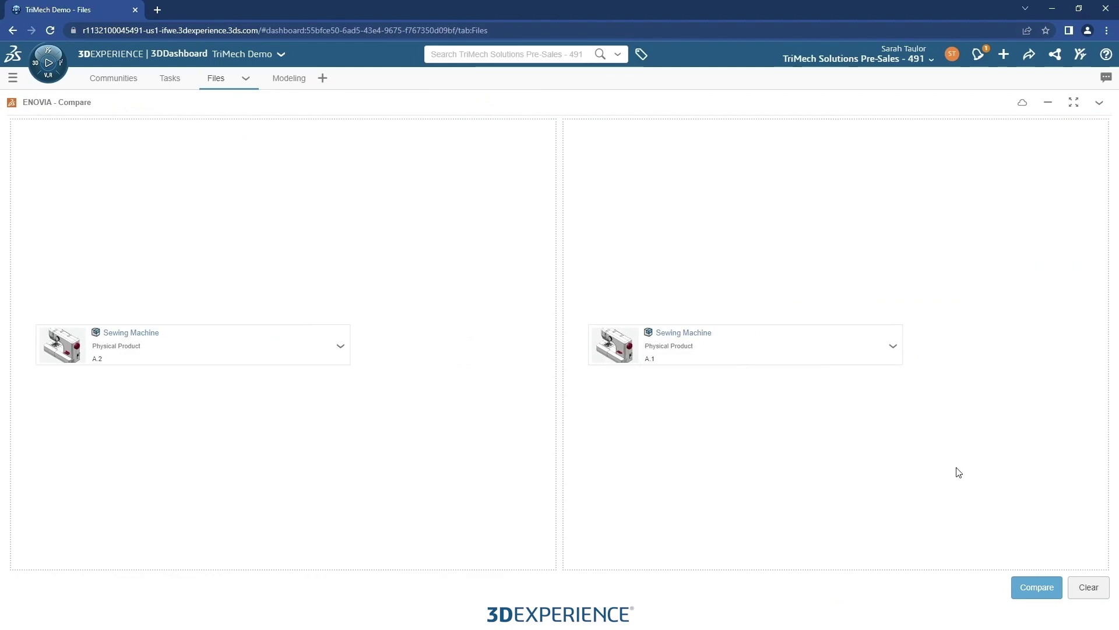
click(1033, 587)
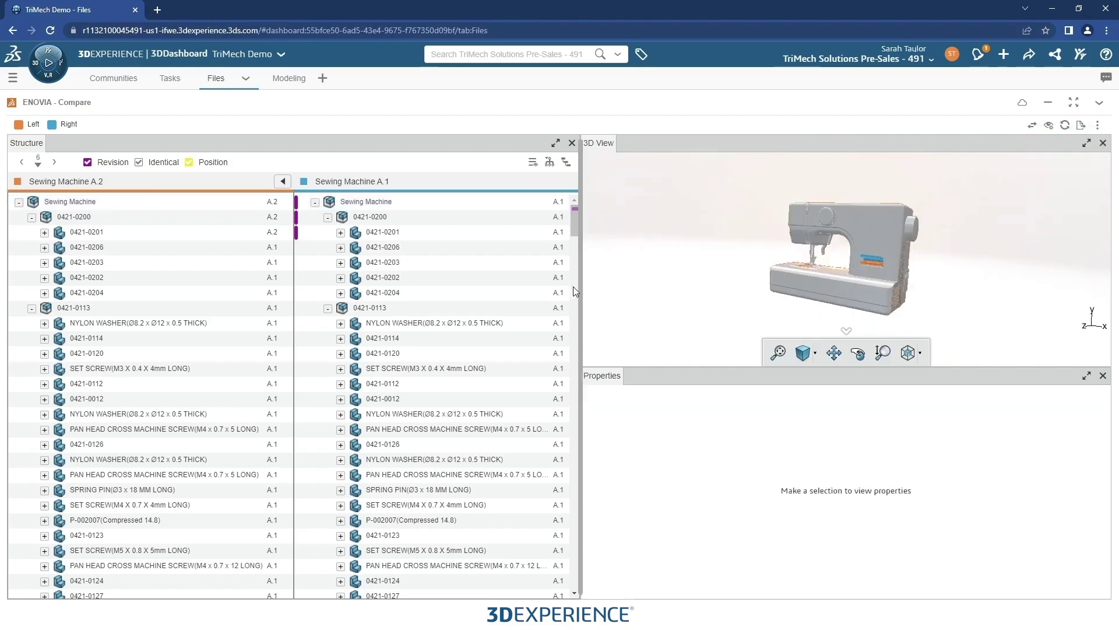
click(381, 185)
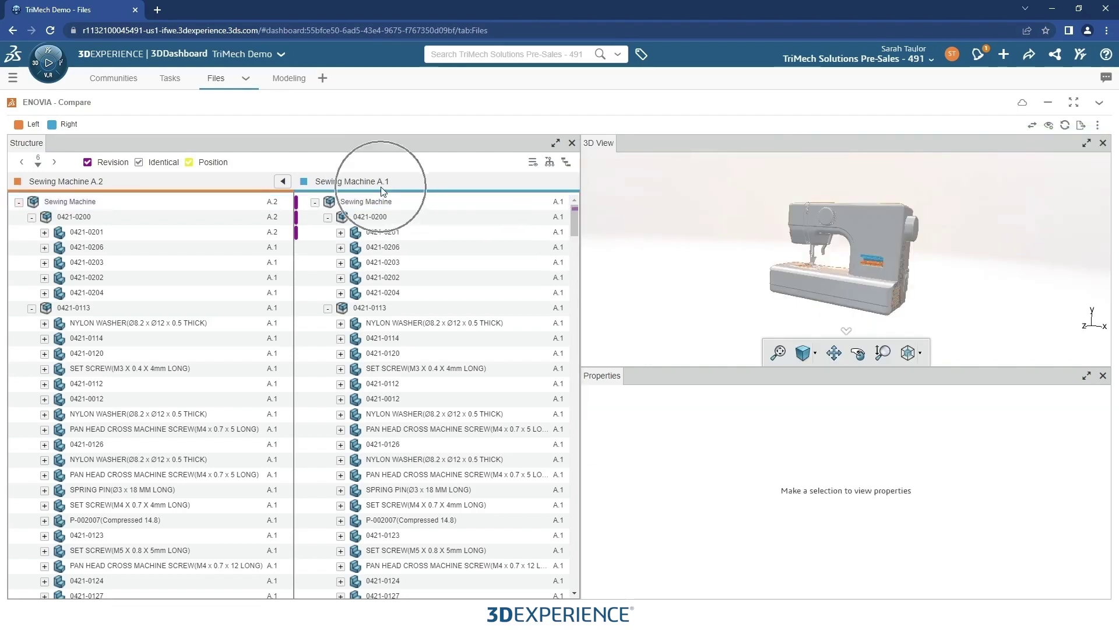
click(102, 187)
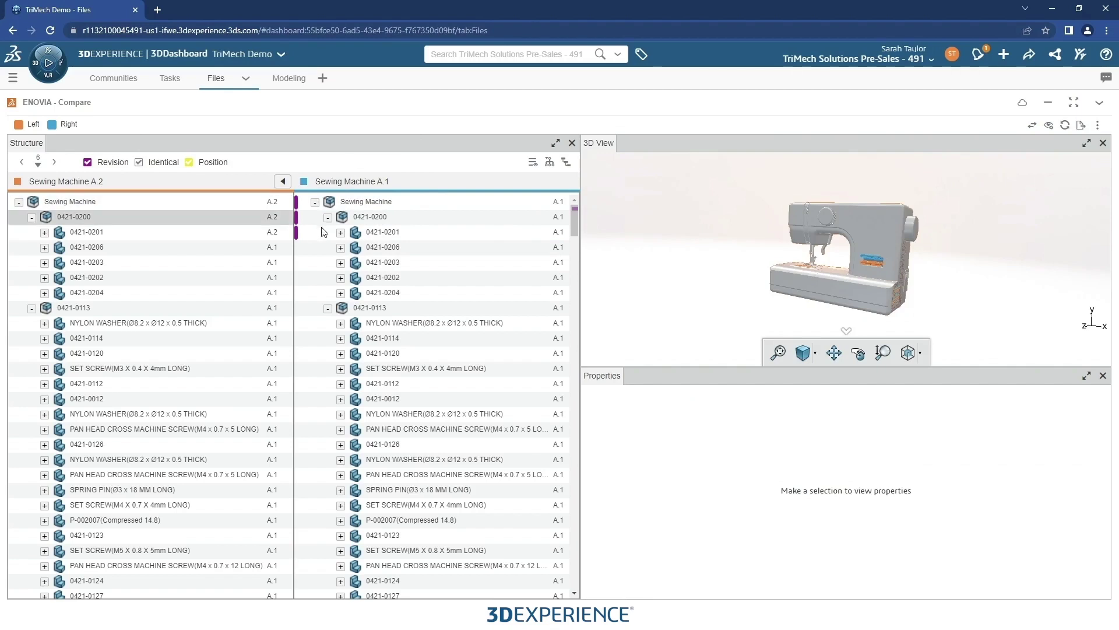
mouse_move(923, 284)
mouse_down()
mouse_move(809, 265)
mouse_move(974, 289)
mouse_move(1005, 315)
mouse_move(928, 318)
mouse_move(927, 305)
mouse_up()
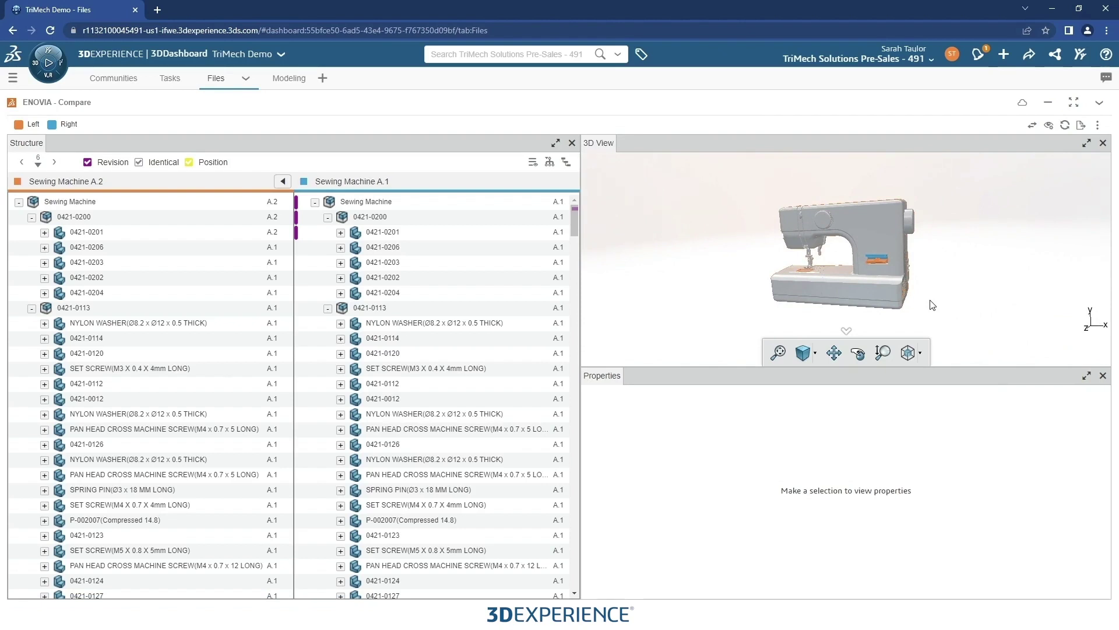
drag(933, 305, 909, 302)
Select the root Sewing Machine row to list its A.2 versus A.1 properties side by side
click(356, 202)
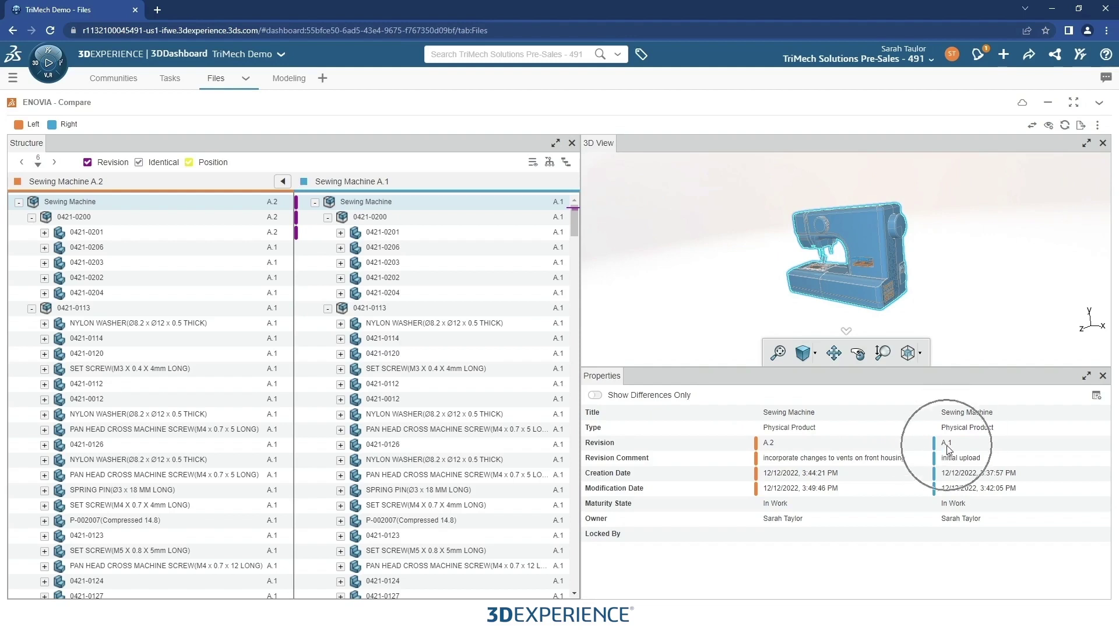
click(776, 454)
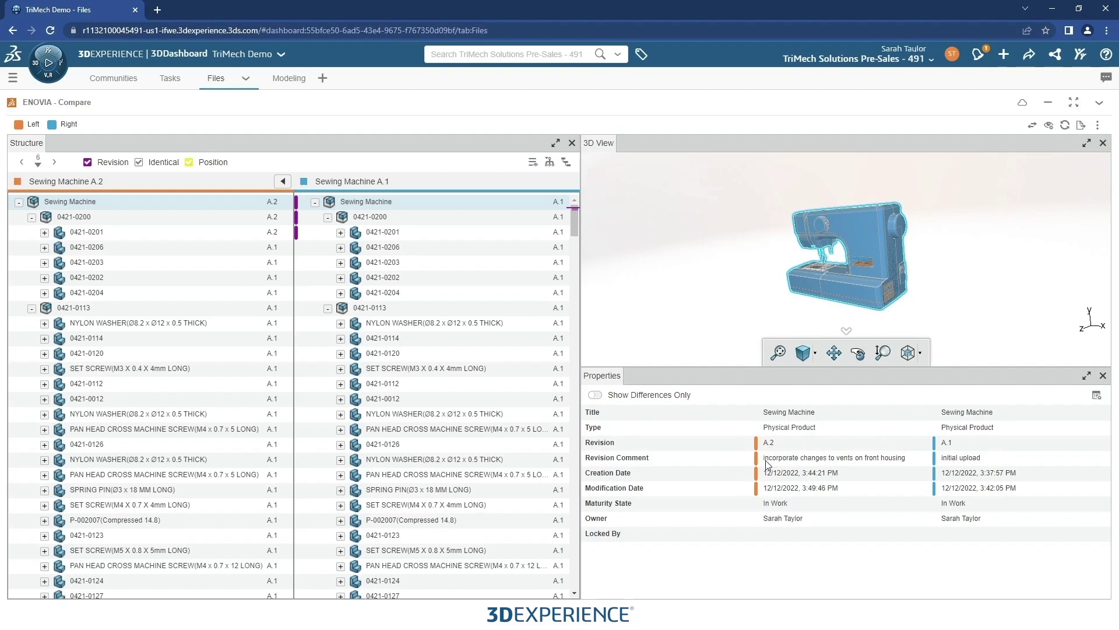
click(766, 464)
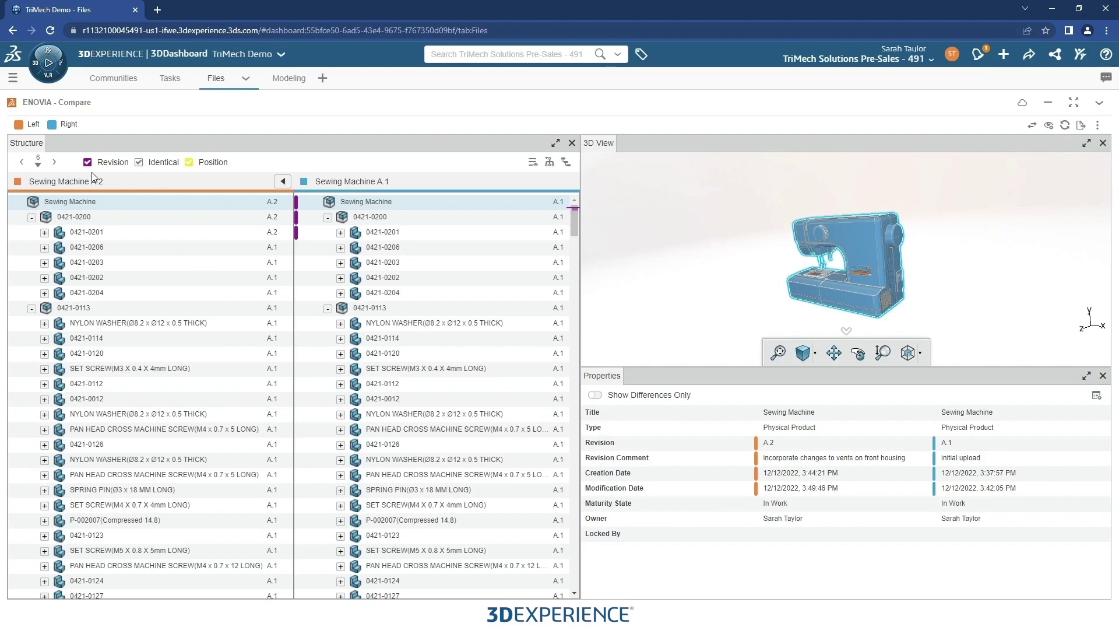
Hide identical items so only changed parts remain, viewing the model's front vents
click(139, 162)
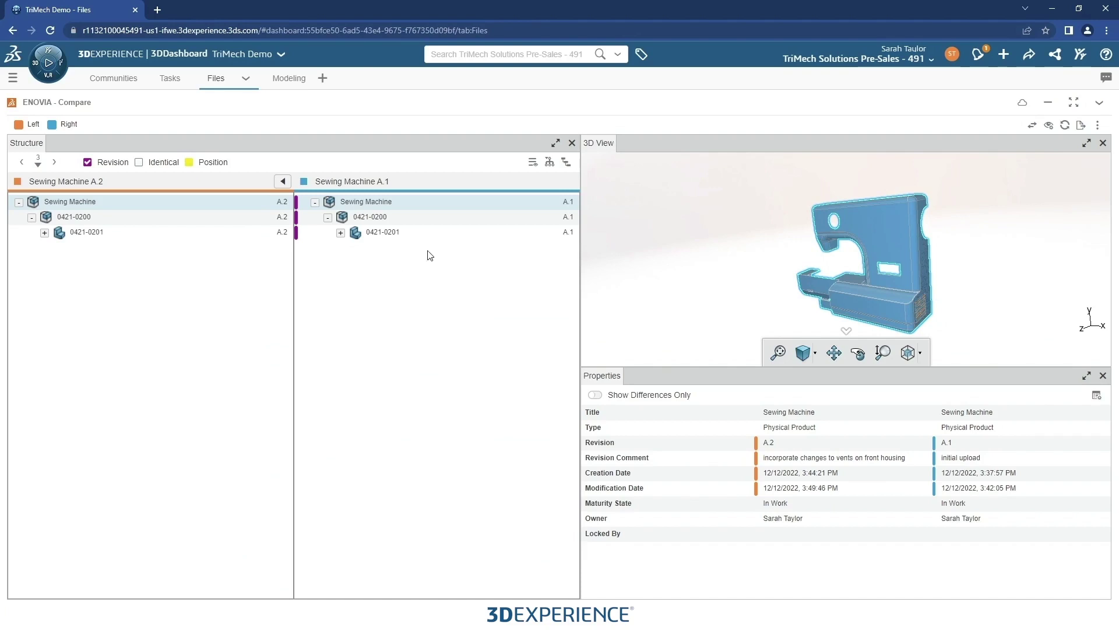
drag(947, 294, 981, 289)
scroll(919, 309, up, 10)
click(980, 283)
Compare assembly 0421-0200 properties: A.2 'vent changes' against A.1 'initial upload'
click(373, 217)
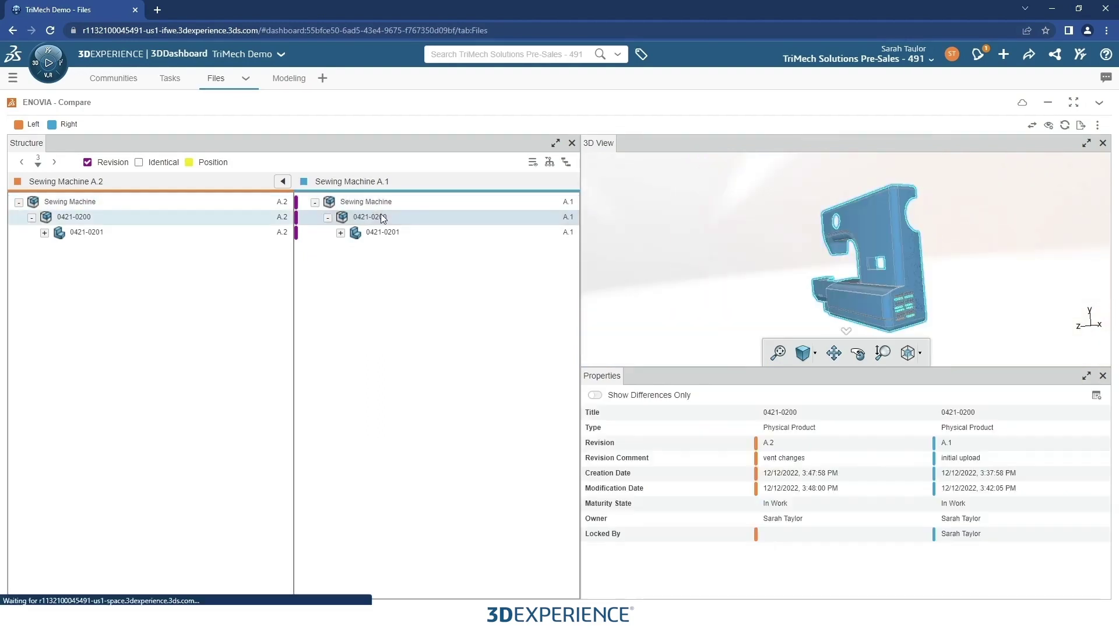
click(772, 462)
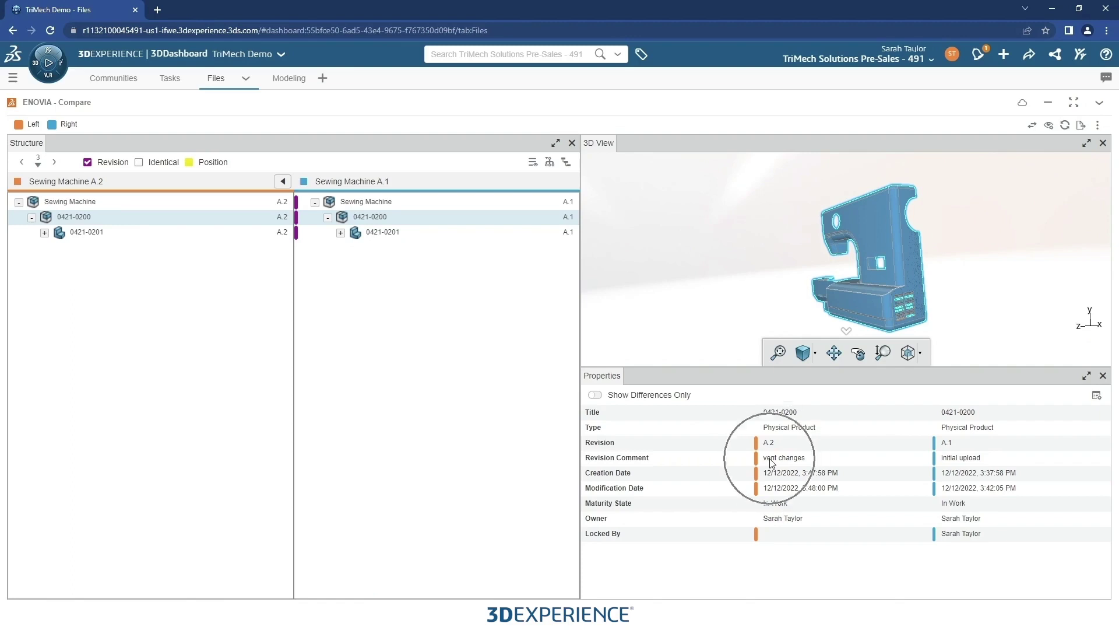
click(771, 462)
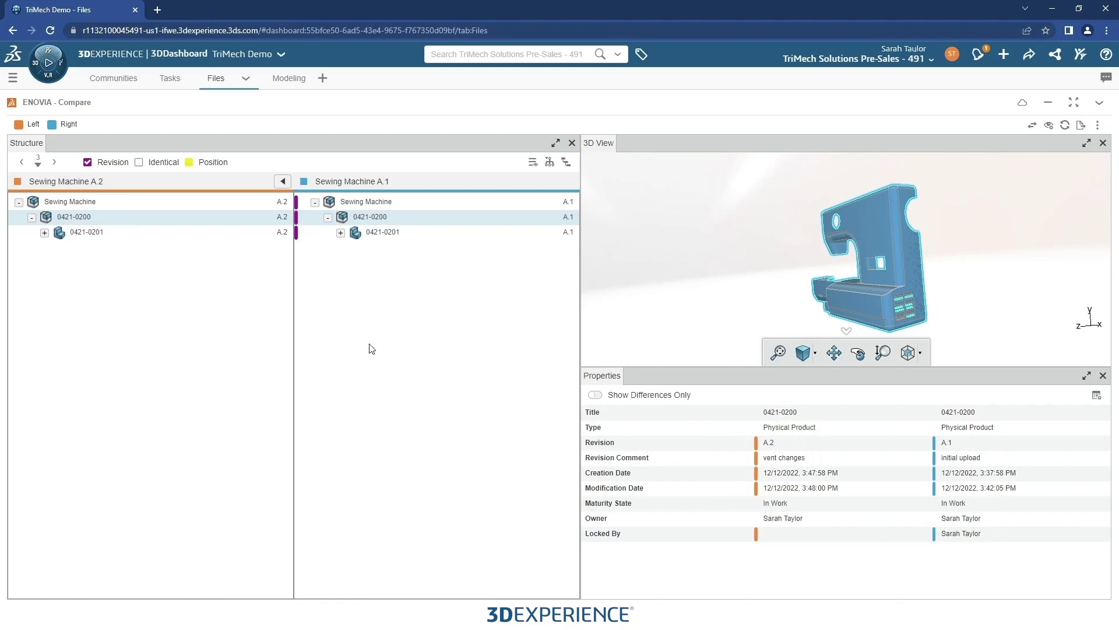
Show identical items again and hide revision-changed ones, viewing the model from the side
click(138, 163)
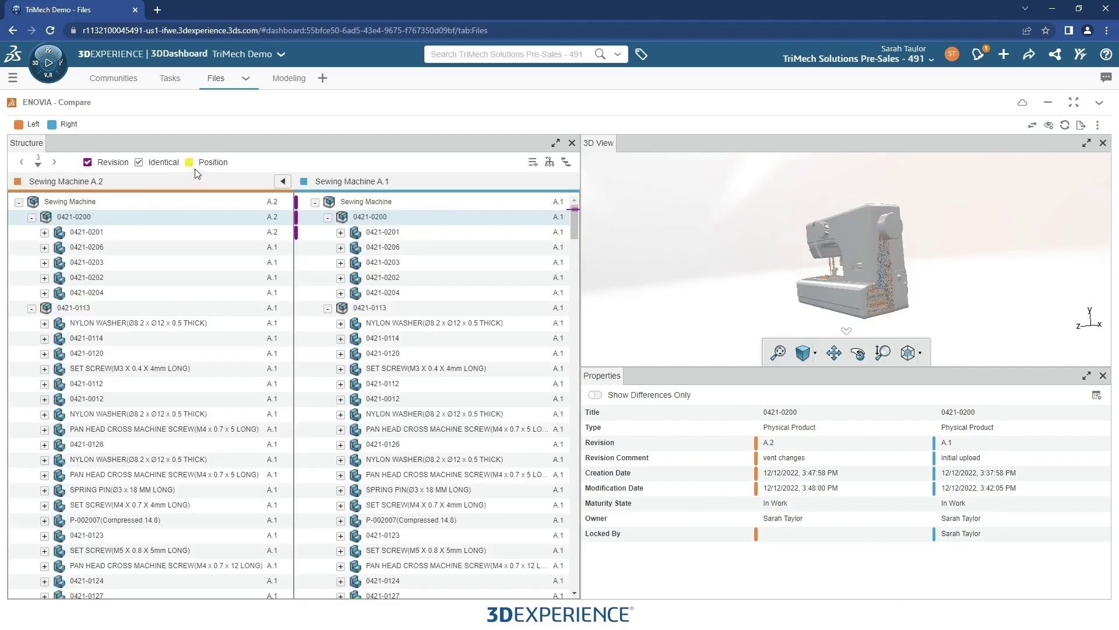
click(88, 163)
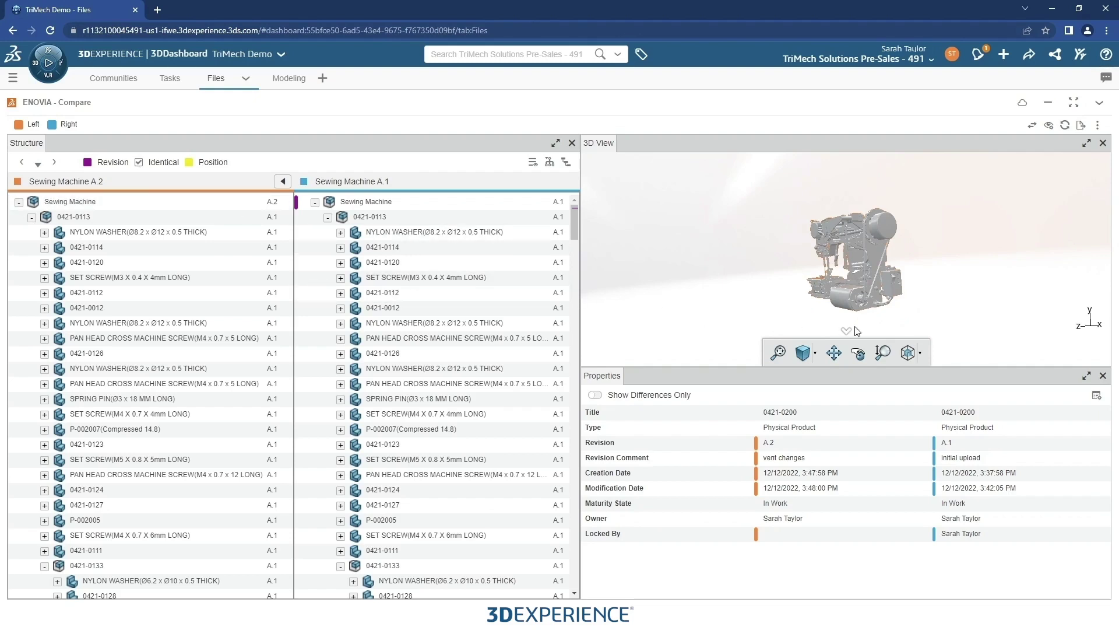
drag(920, 320, 888, 321)
scroll(914, 309, up, 3)
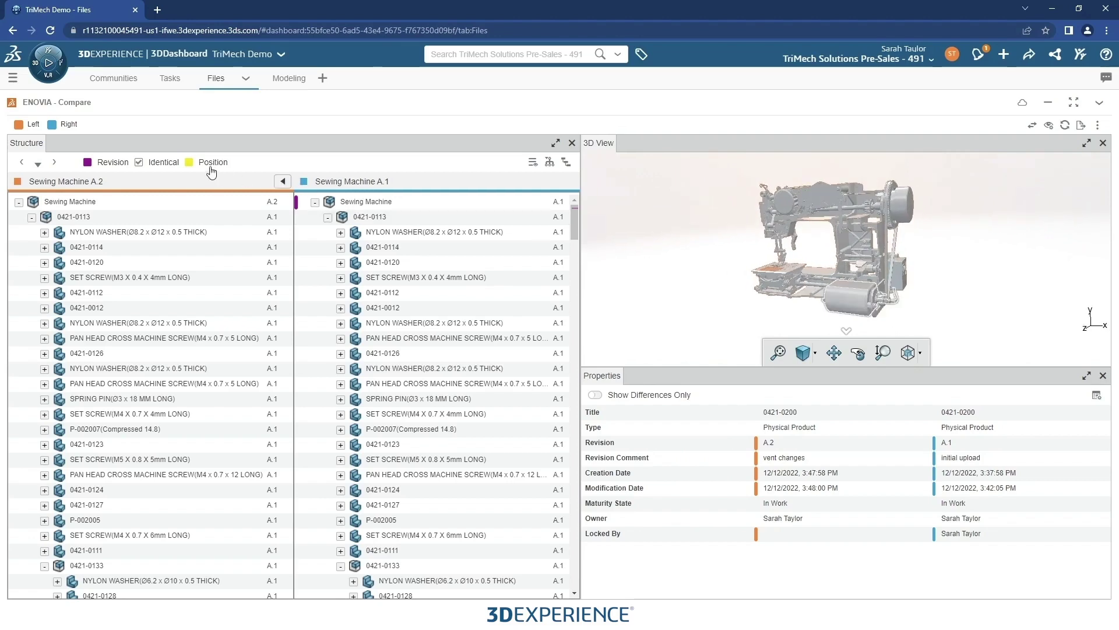
Toggle the Position filter to inspect repositioned parts, then show revision-changed items again
click(189, 165)
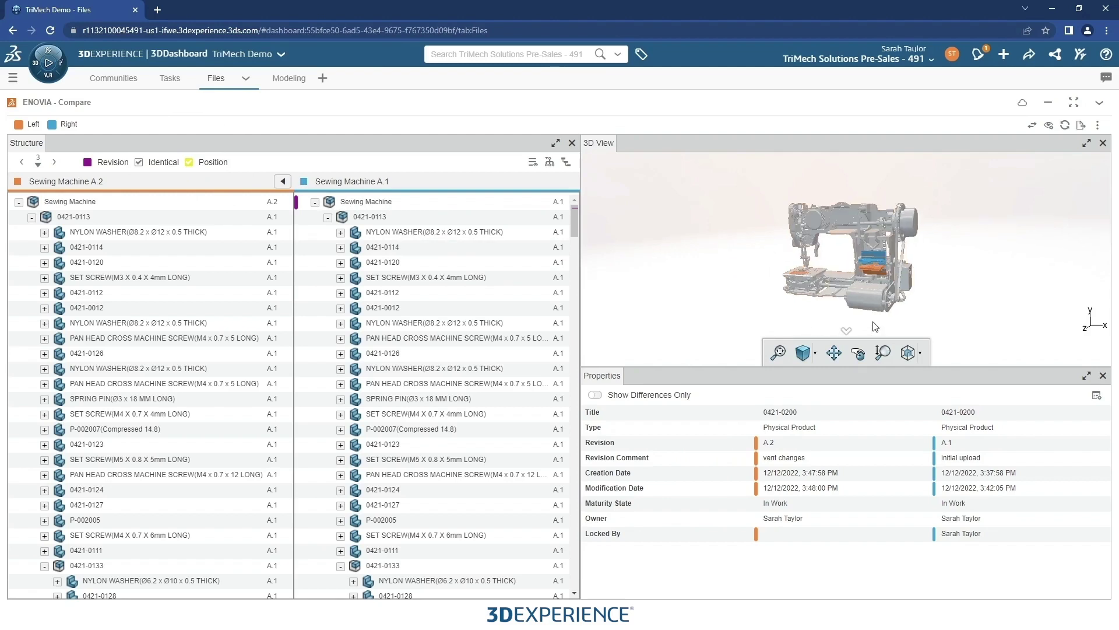
drag(876, 327, 846, 320)
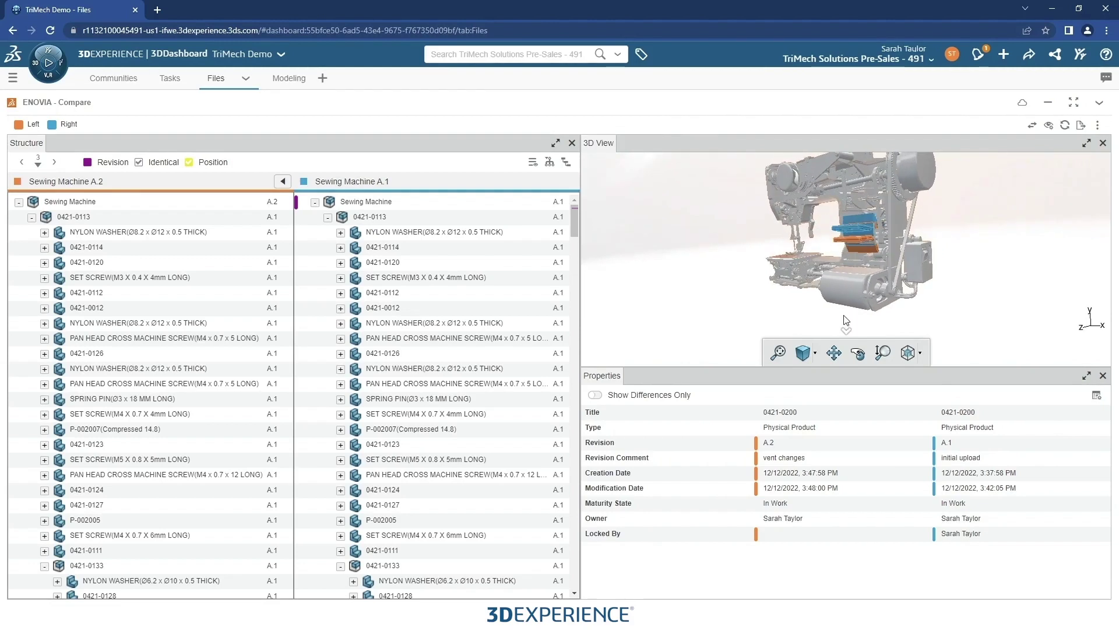
scroll(853, 258, up, 2)
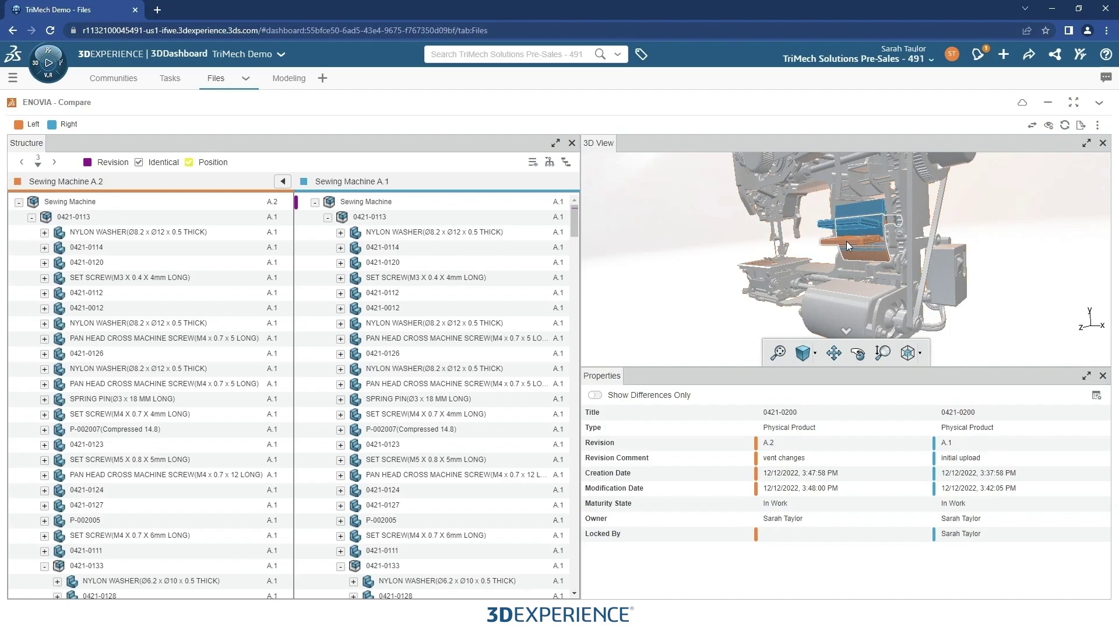
click(847, 240)
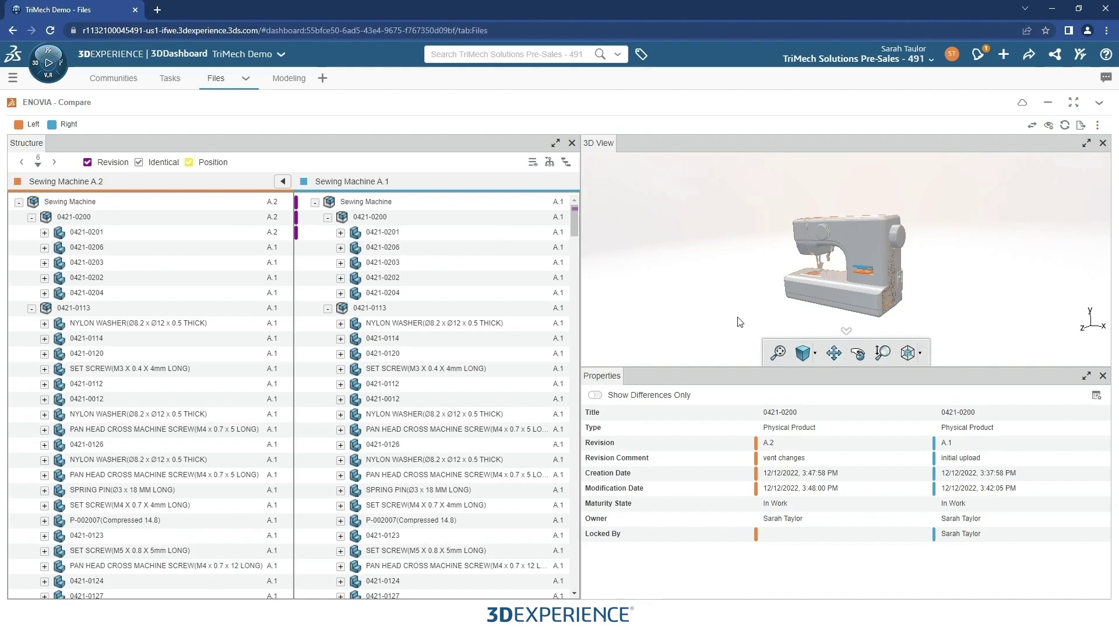
Dock the Properties table beneath the structure trees and orbit the model to its right side
drag(601, 375, 326, 501)
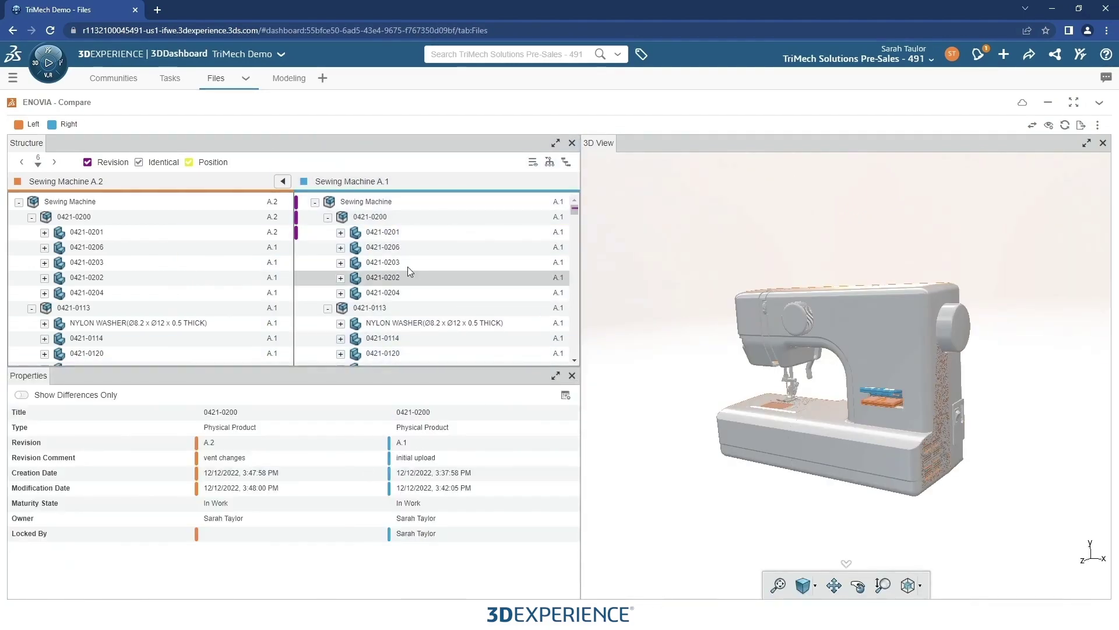
scroll(408, 267, down, 3)
scroll(408, 274, up, 3)
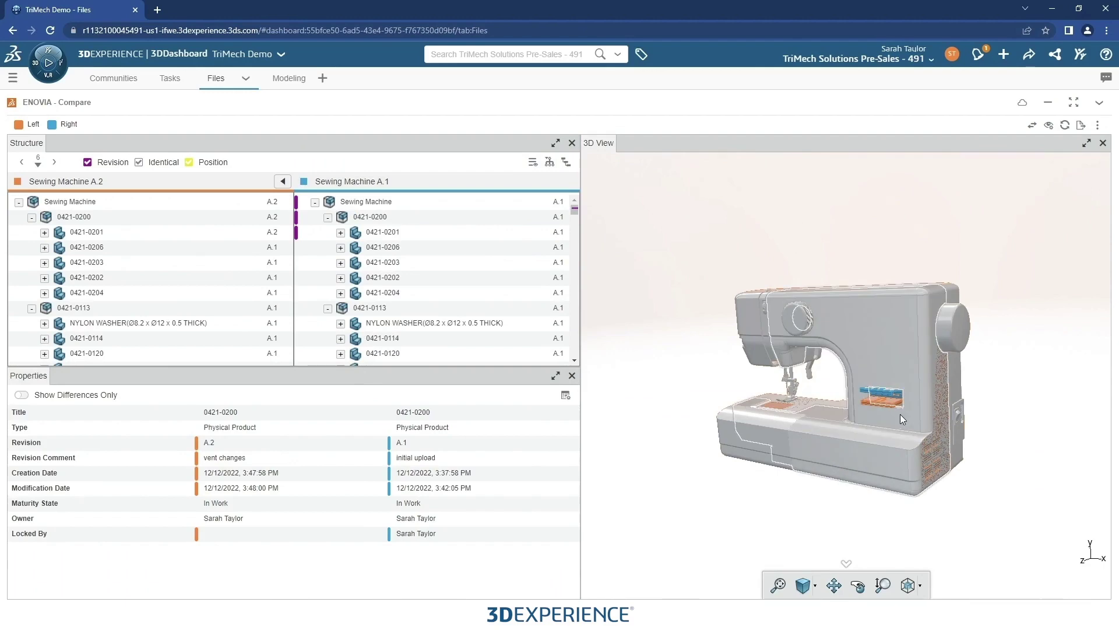
drag(900, 414, 708, 306)
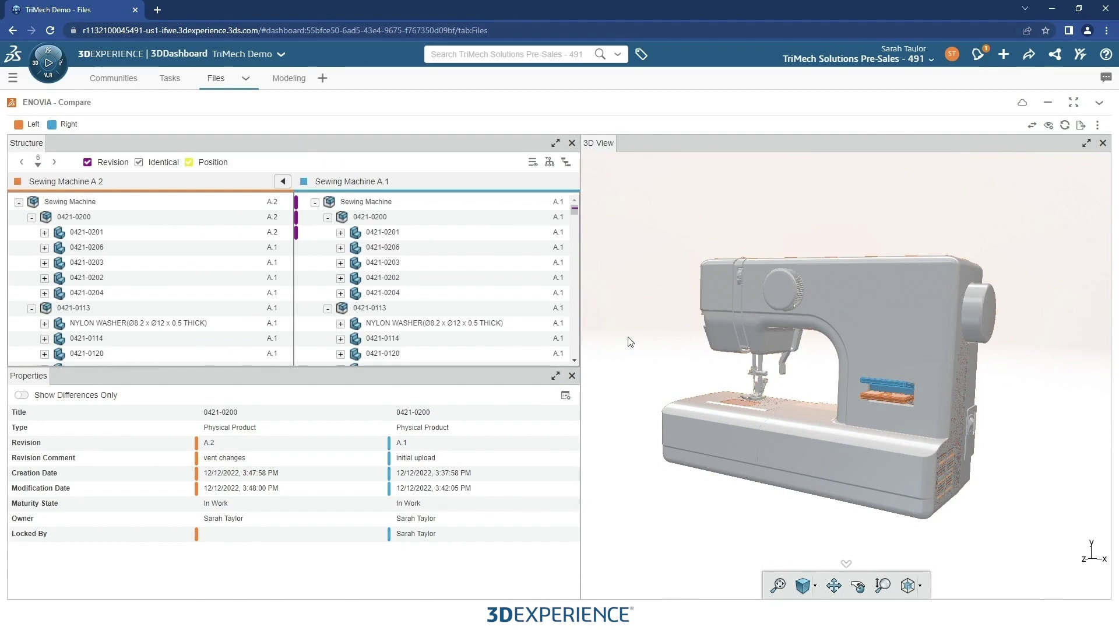
Close All Objects in Compare, removing both Sewing Machine revisions
click(1098, 129)
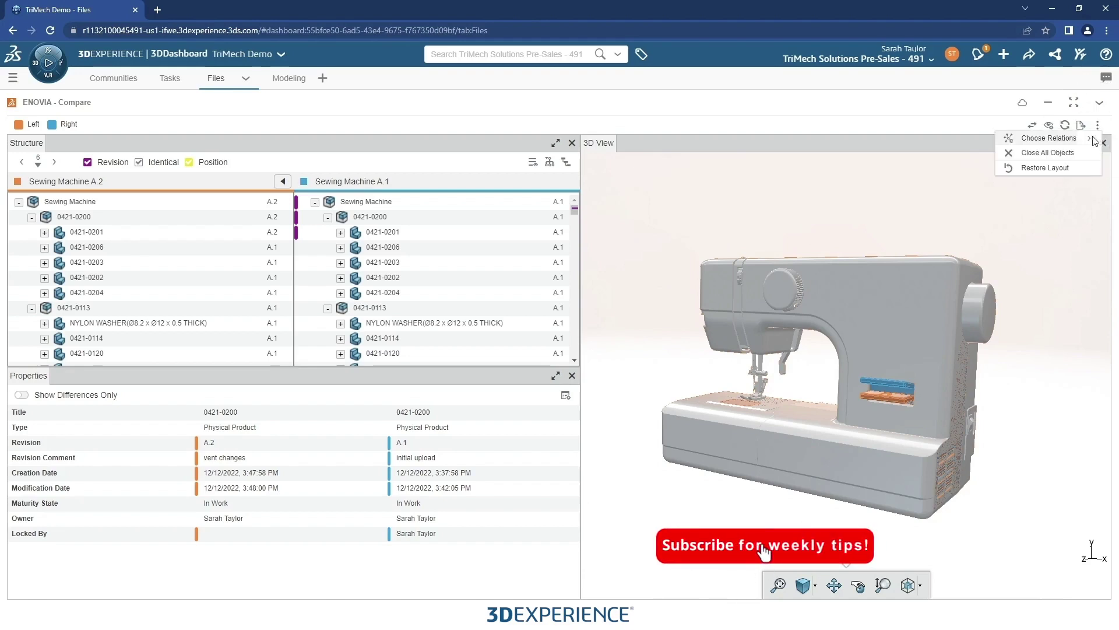
click(1046, 154)
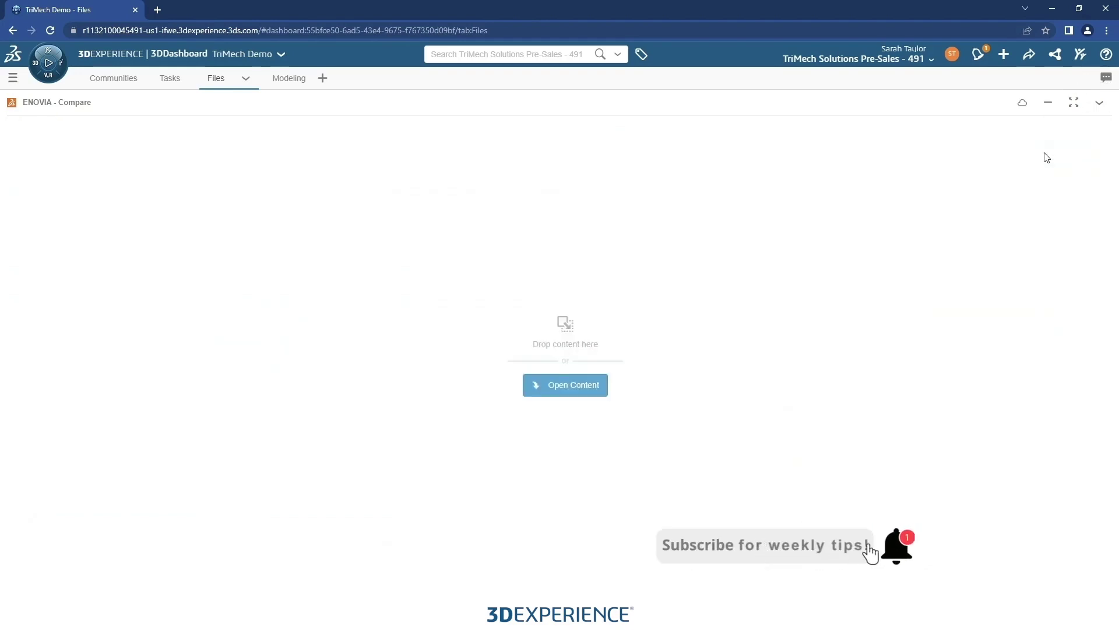